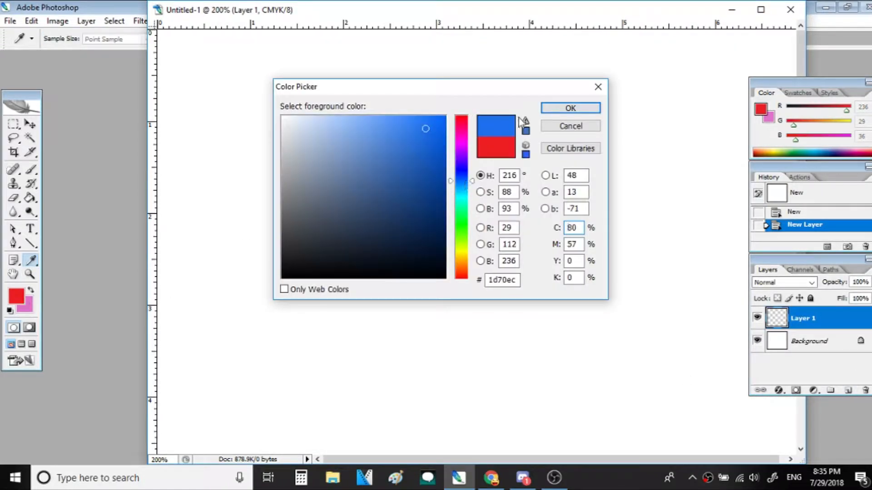
Confirm blue as the paint colour and pick the small 9 px brush preset
left_click(570, 108)
key("b")
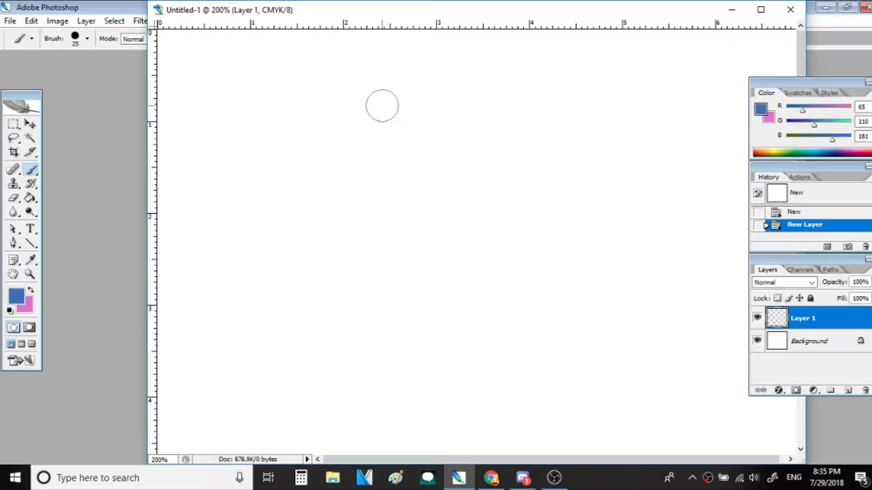
left_click(87, 39)
left_click(91, 146)
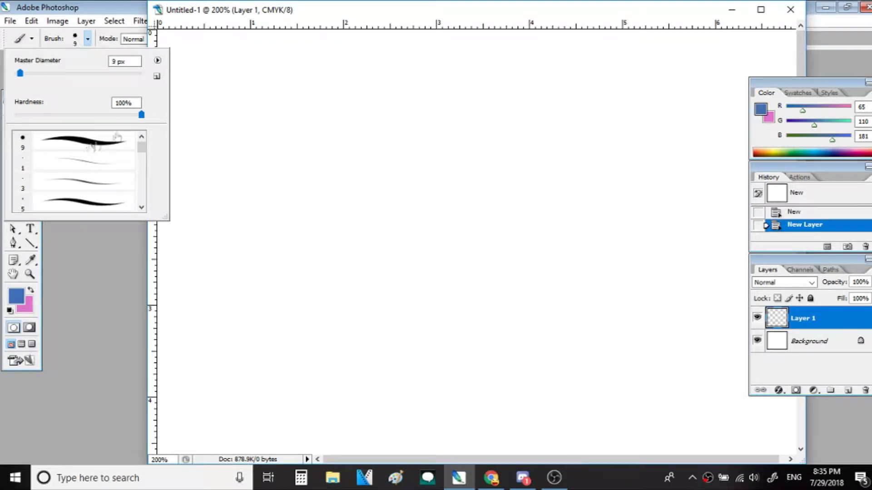
Sketch the first head's circle, centre guideline, jaw, eyes, eyebrows and mouth
mouse_move(278, 65)
left_mouse_down()
mouse_move(318, 65)
mouse_move(339, 126)
mouse_move(262, 126)
mouse_move(341, 98)
mouse_move(266, 126)
left_mouse_up()
left_click_drag(297, 91, 300, 167)
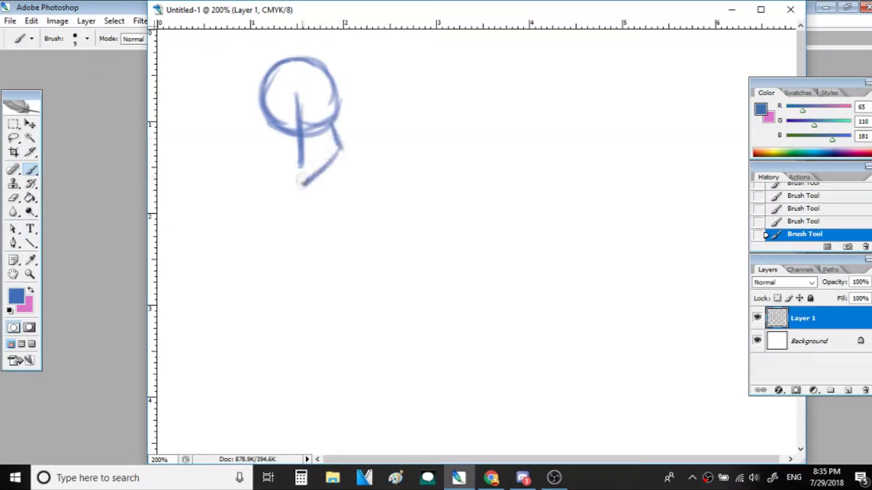
left_click_drag(331, 117, 303, 184)
mouse_move(269, 121)
left_mouse_down()
mouse_move(261, 143)
mouse_move(300, 187)
left_mouse_up()
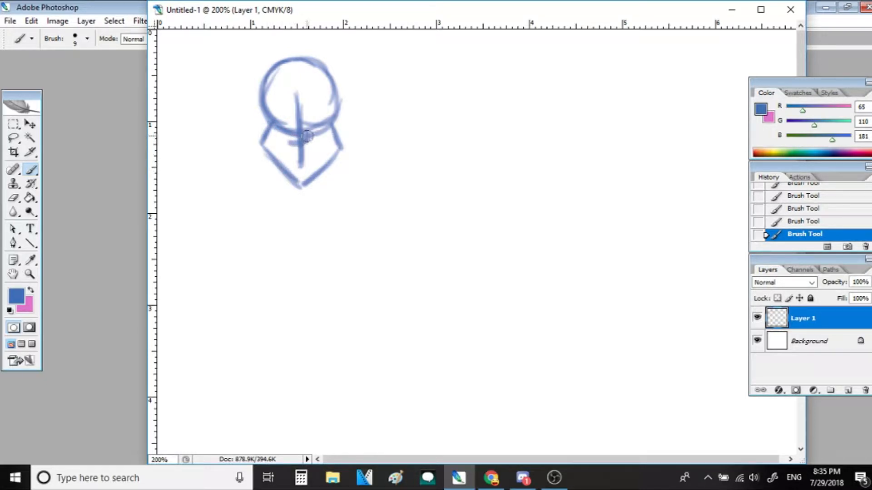
left_click_drag(304, 121, 327, 103)
left_click_drag(268, 108, 290, 102)
left_click_drag(283, 158, 312, 151)
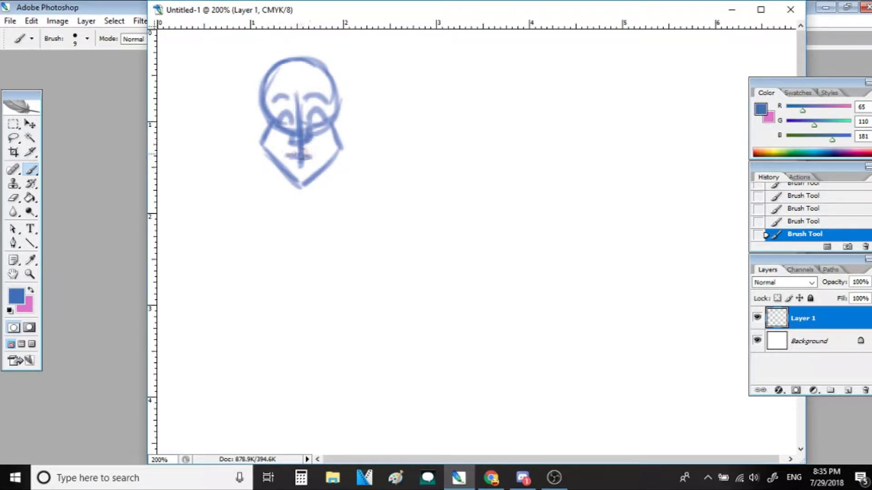
Paint long hair over the top and down the right side of the first head
mouse_move(280, 84)
left_mouse_down()
mouse_move(300, 121)
mouse_move(317, 123)
left_mouse_up()
mouse_move(307, 85)
left_mouse_down()
mouse_move(327, 110)
mouse_move(328, 192)
left_mouse_up()
left_click_drag(335, 76, 355, 178)
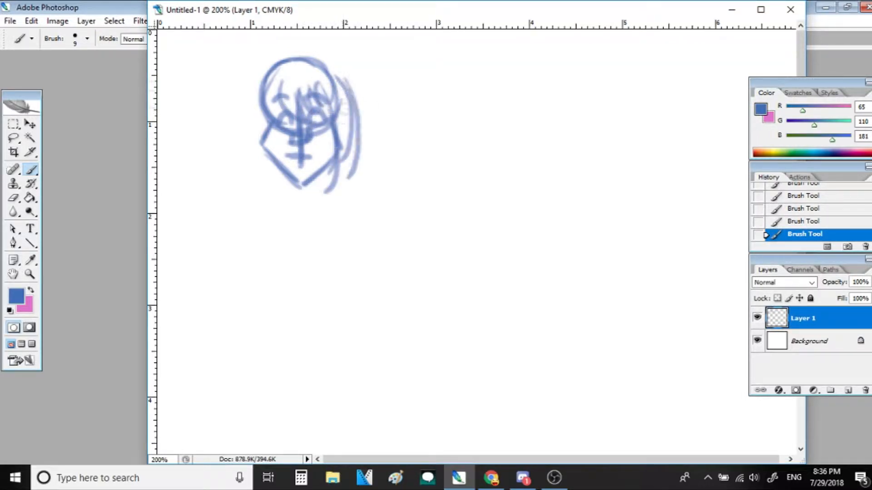
left_click_drag(348, 103, 332, 188)
mouse_move(321, 71)
left_mouse_down()
mouse_move(293, 55)
mouse_move(356, 109)
mouse_move(358, 176)
left_mouse_up()
left_click_drag(355, 130, 329, 173)
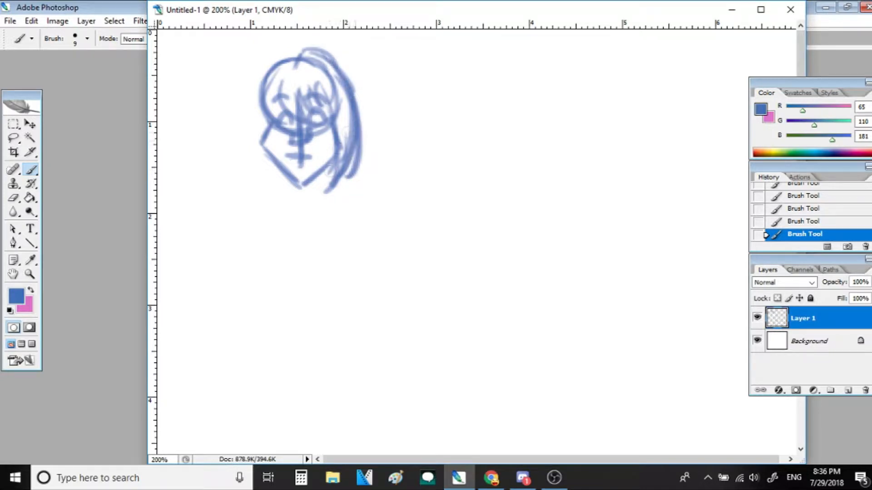
Add hair down the left side, a small top bun and the neck lines
left_click_drag(285, 50, 253, 163)
left_click_drag(272, 86, 266, 186)
left_click_drag(276, 129, 295, 193)
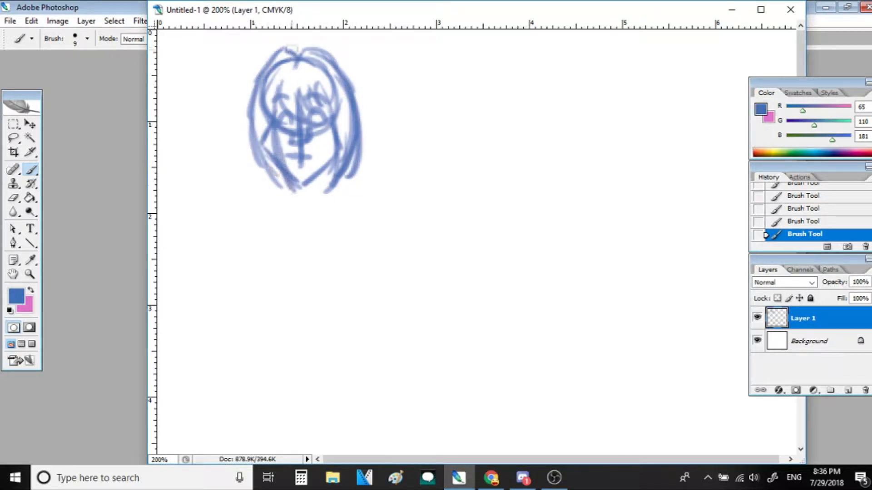
left_click_drag(289, 53, 324, 40)
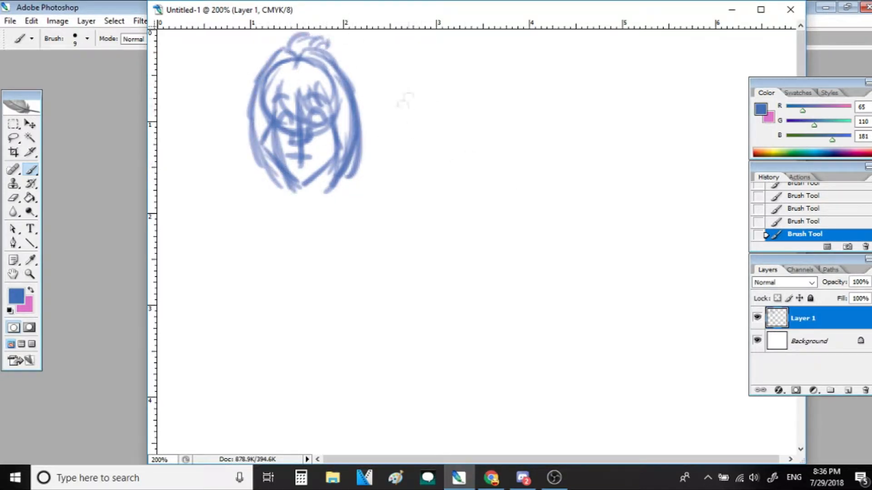
left_click_drag(322, 171, 325, 205)
left_click_drag(282, 163, 278, 204)
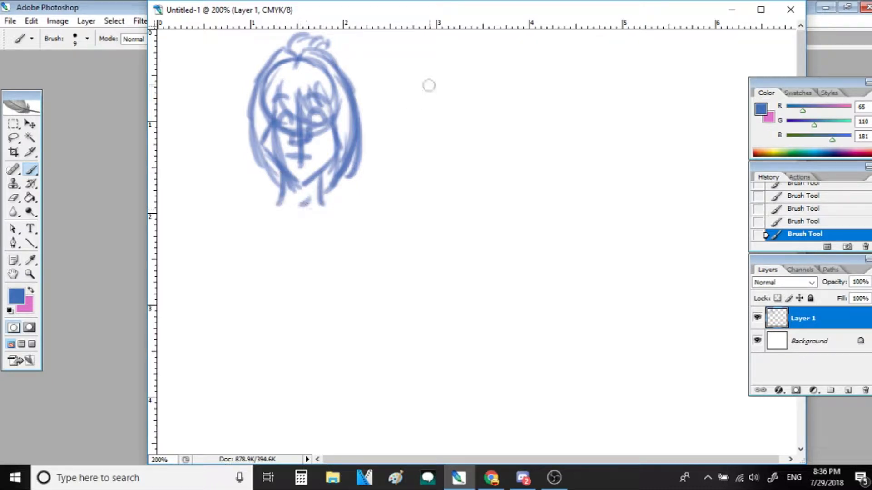
Sketch the second head's circle, jaw, neck, two eyes and a smiling mouth
left_click_drag(434, 65, 463, 123)
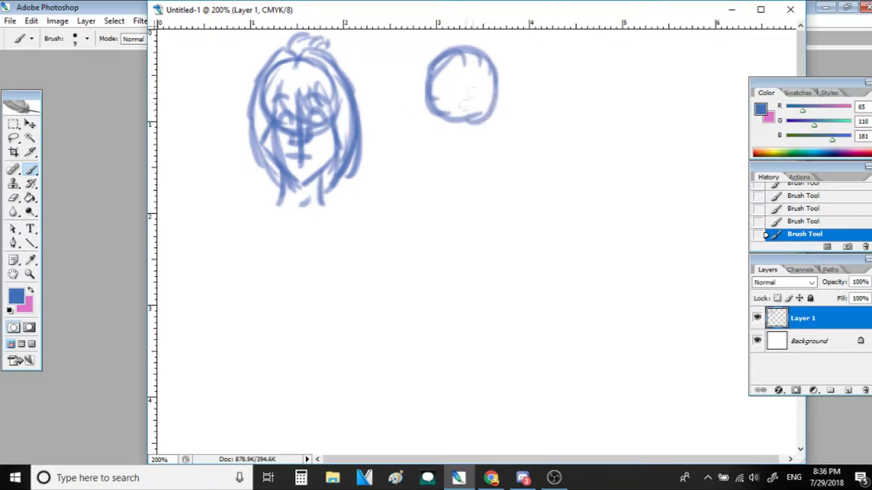
mouse_move(491, 68)
left_mouse_down()
mouse_move(494, 126)
mouse_move(470, 163)
left_mouse_up()
mouse_move(426, 111)
left_mouse_down()
mouse_move(450, 133)
mouse_move(433, 141)
mouse_move(470, 162)
mouse_move(488, 197)
left_mouse_up()
left_click_drag(444, 153, 439, 197)
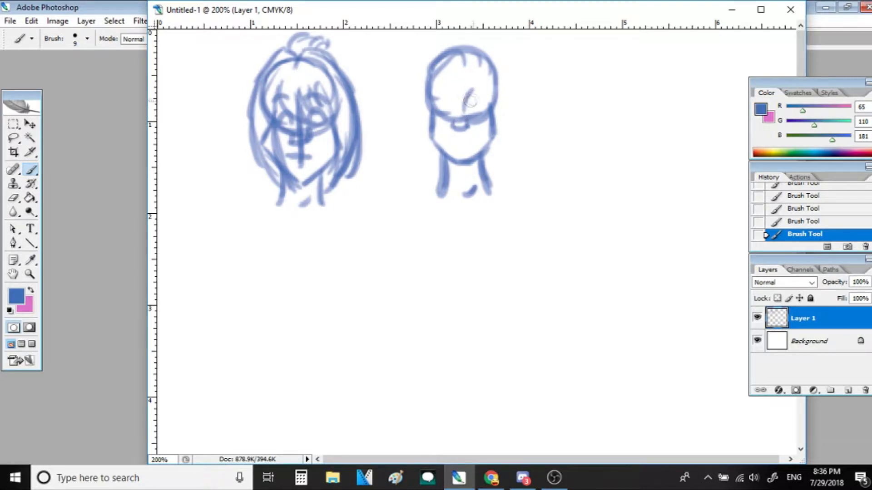
left_click_drag(470, 89, 491, 92)
mouse_move(454, 87)
left_mouse_down()
mouse_move(435, 92)
mouse_move(482, 113)
left_mouse_up()
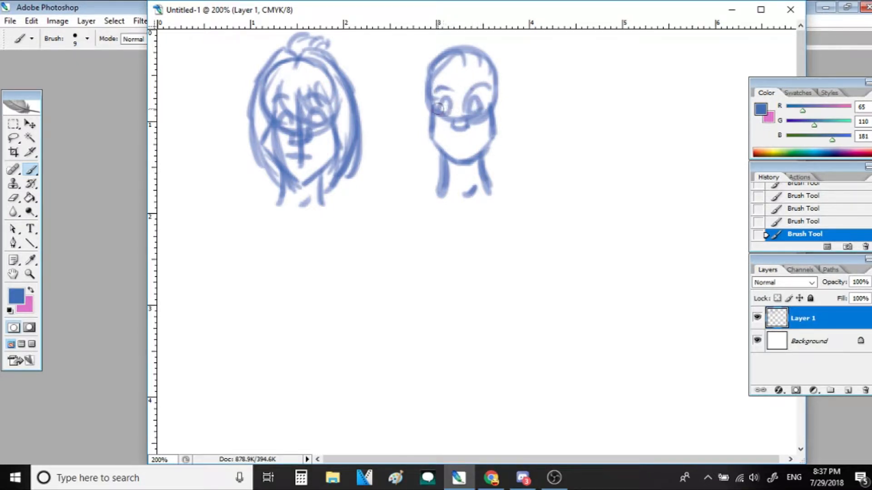
left_click_drag(450, 135, 473, 137)
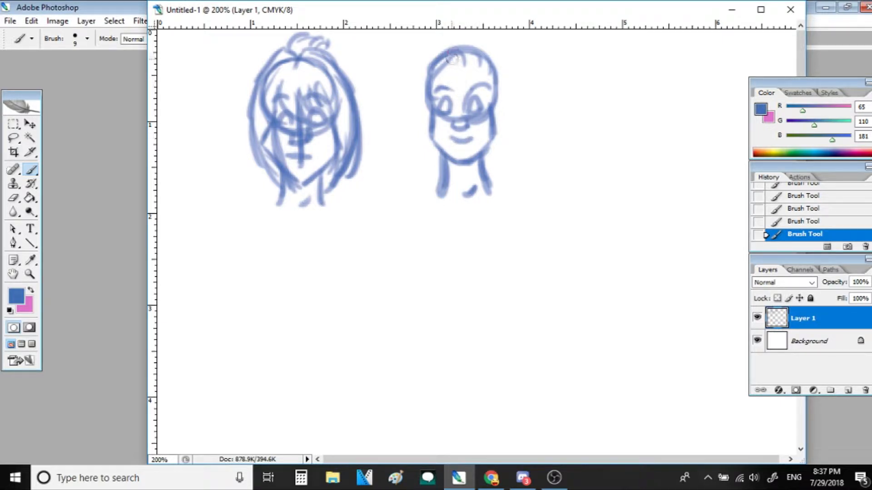
Paint bangs across the forehead and long hair down both sides of the second head
mouse_move(451, 59)
left_mouse_down()
mouse_move(444, 102)
mouse_move(485, 100)
left_mouse_up()
left_click_drag(482, 65, 485, 167)
mouse_move(457, 53)
left_mouse_down()
mouse_move(504, 65)
mouse_move(501, 170)
left_mouse_up()
mouse_move(508, 113)
left_mouse_down()
mouse_move(532, 172)
mouse_move(512, 182)
mouse_move(491, 143)
mouse_move(480, 179)
left_mouse_up()
mouse_move(446, 61)
left_mouse_down()
mouse_move(436, 167)
mouse_move(423, 147)
left_mouse_up()
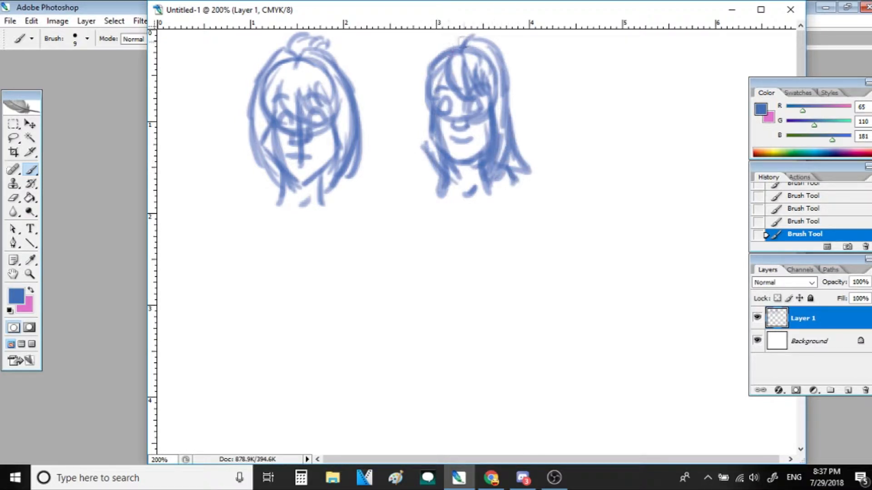
left_click_drag(463, 41, 408, 150)
mouse_move(433, 75)
left_mouse_down()
mouse_move(417, 173)
mouse_move(427, 175)
left_mouse_up()
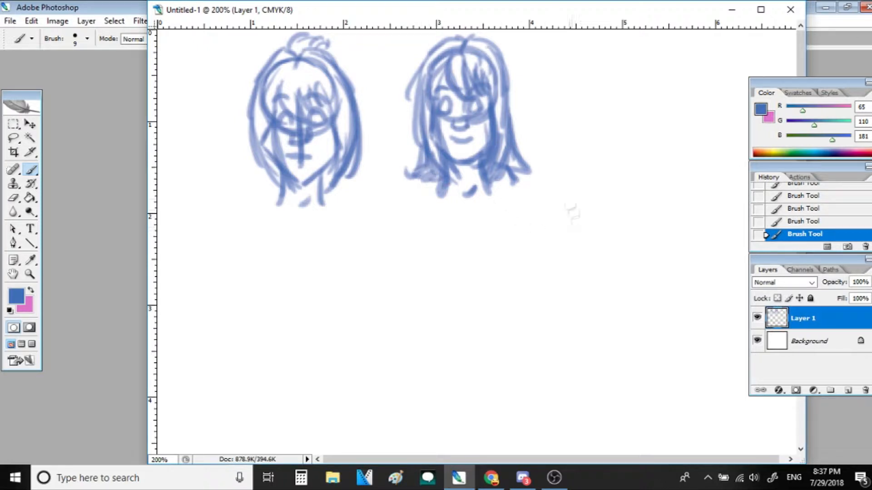
Shift the document window left and brush the circle for a third head
left_click_drag(571, 15, 488, 15)
mouse_move(516, 61)
left_mouse_down()
mouse_move(568, 77)
mouse_move(548, 114)
left_mouse_up()
left_click_drag(565, 65, 538, 146)
Give the third head a jaw, an eye and two neck lines
left_click_drag(565, 102, 541, 146)
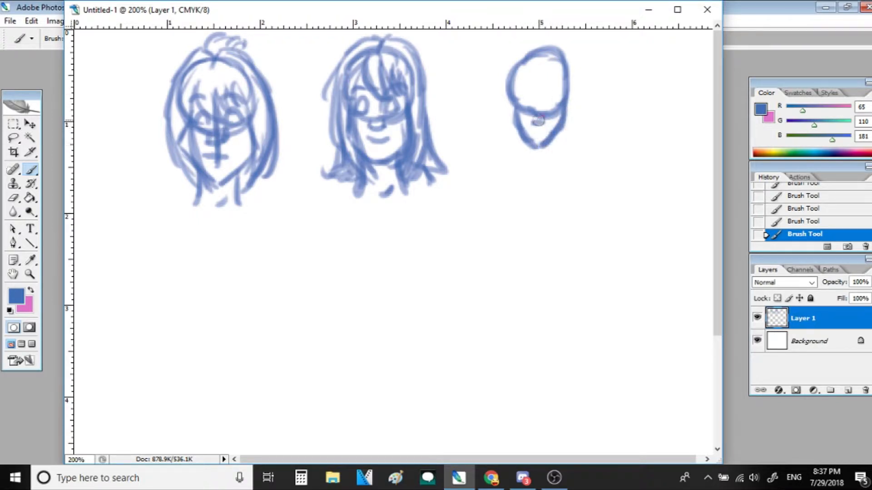
mouse_move(543, 83)
left_mouse_down()
mouse_move(557, 94)
mouse_move(543, 85)
mouse_move(557, 85)
mouse_move(531, 106)
left_mouse_up()
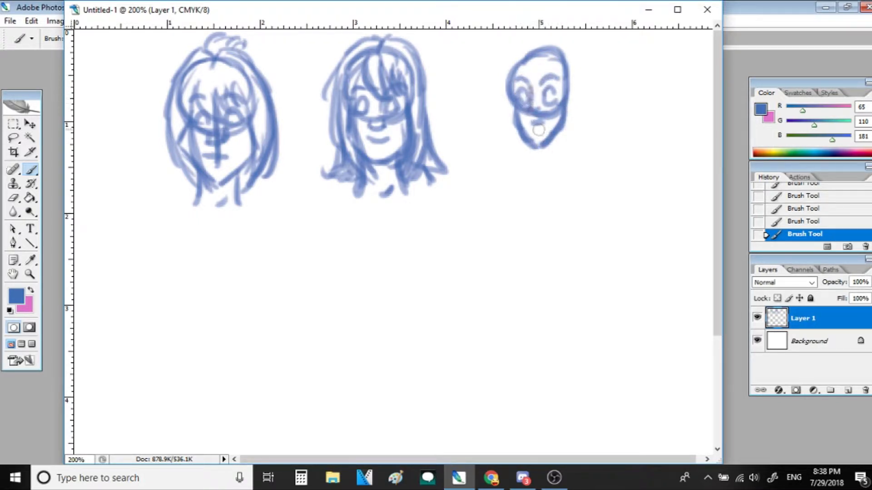
left_click_drag(551, 140, 561, 163)
left_click_drag(522, 136, 516, 164)
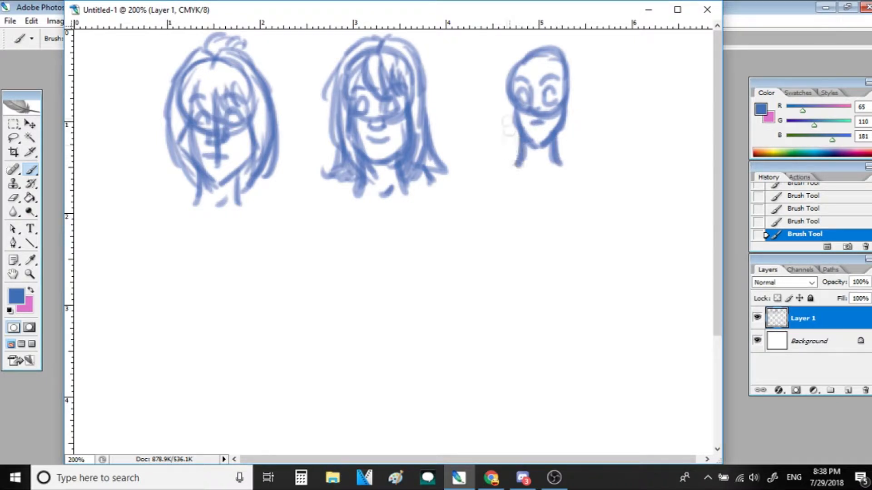
Scribble short messy hair over the third head's face, top and sides
mouse_move(523, 73)
left_mouse_down()
mouse_move(535, 99)
mouse_move(551, 100)
mouse_move(549, 121)
left_mouse_up()
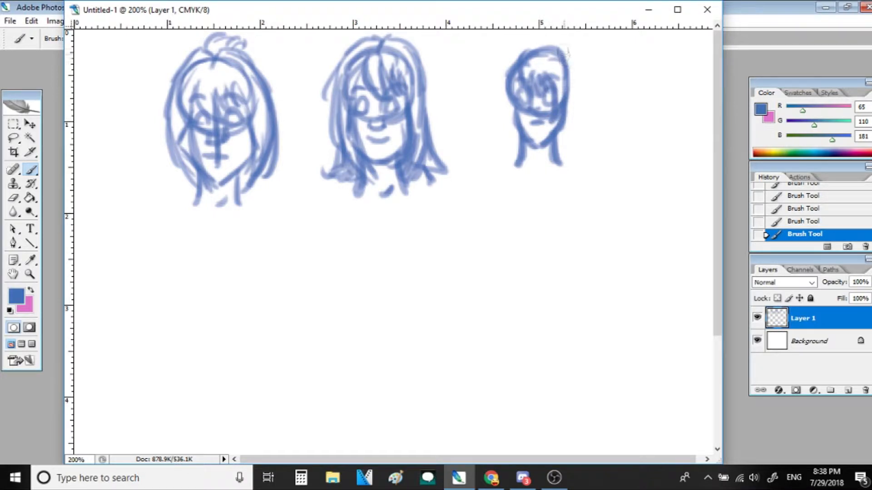
left_click_drag(567, 49, 562, 126)
mouse_move(509, 67)
left_mouse_down()
mouse_move(518, 133)
mouse_move(521, 42)
mouse_move(573, 76)
left_mouse_up()
mouse_move(525, 42)
left_mouse_down()
mouse_move(495, 119)
mouse_move(547, 157)
left_mouse_up()
scroll(424, 273, "right", 1)
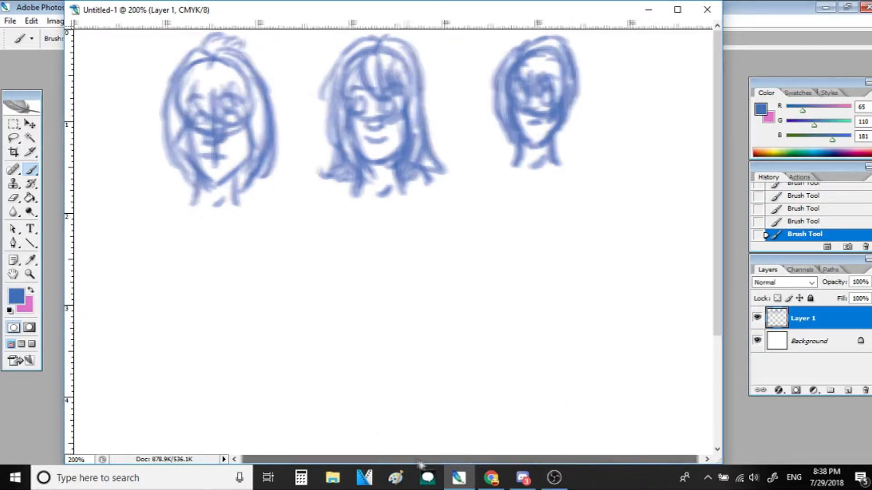
Draw the fourth head's oval, cheeks, jaw and neck, briefly erasing stray face strokes
mouse_move(664, 54)
left_mouse_down()
mouse_move(619, 123)
mouse_move(613, 99)
mouse_move(630, 68)
left_mouse_up()
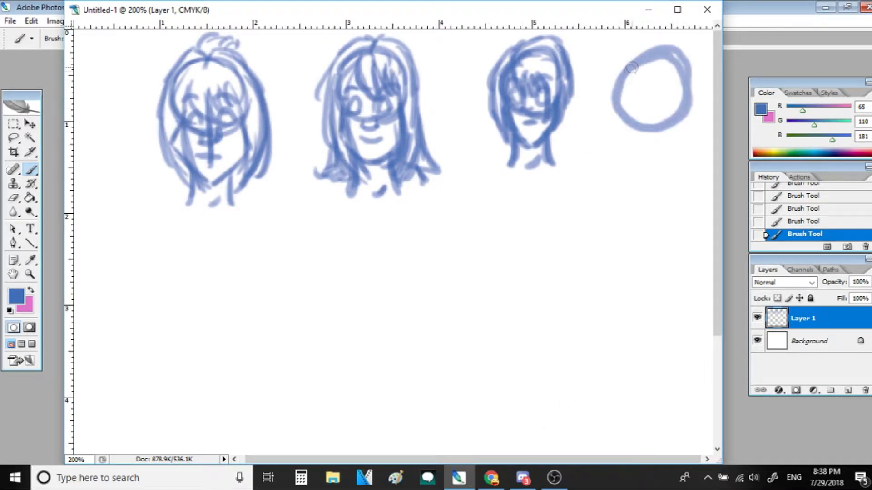
left_click_drag(618, 120, 616, 161)
mouse_move(688, 113)
left_mouse_down()
mouse_move(681, 159)
mouse_move(648, 181)
left_mouse_up()
mouse_move(617, 156)
left_mouse_down()
mouse_move(633, 175)
mouse_move(681, 167)
mouse_move(683, 212)
left_mouse_up()
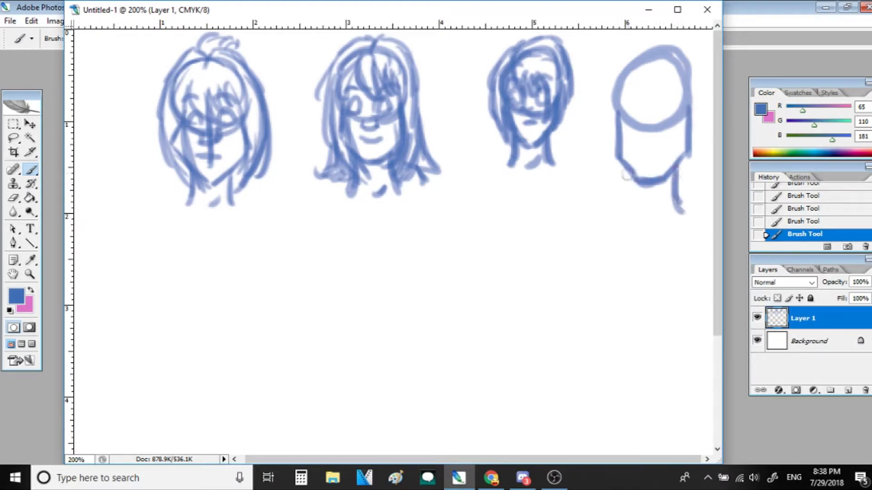
left_click_drag(626, 171, 622, 219)
mouse_move(689, 110)
left_mouse_down()
mouse_move(666, 136)
mouse_move(634, 145)
left_mouse_up()
key("e")
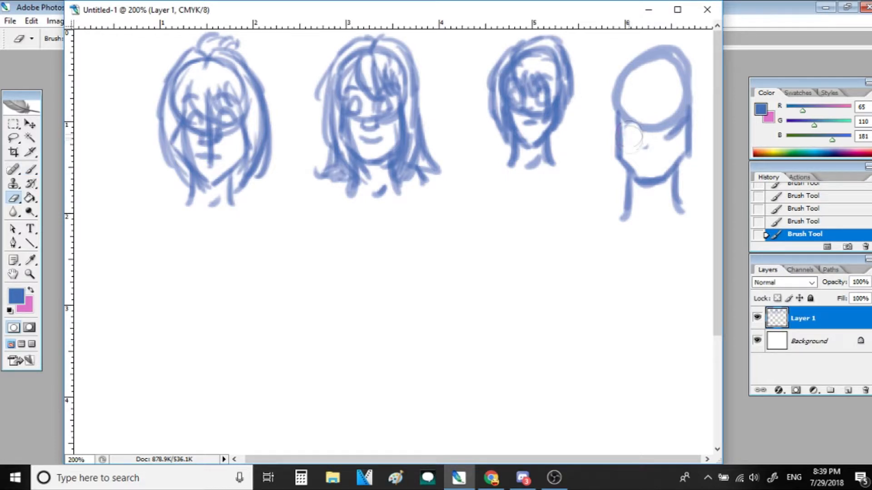
key("b")
Paint the nose, mouth, eye line and ears on the fourth face
mouse_move(660, 92)
left_mouse_down()
mouse_move(655, 133)
mouse_move(665, 126)
mouse_move(637, 141)
mouse_move(644, 144)
left_mouse_up()
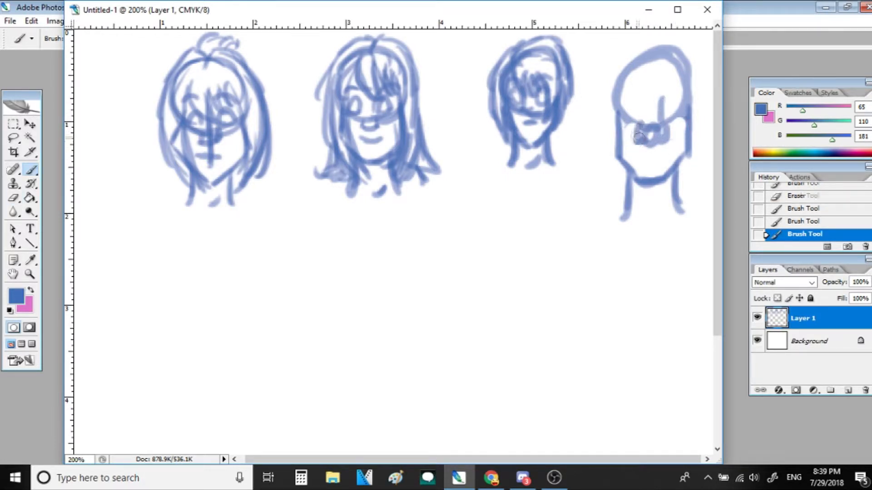
mouse_move(663, 109)
left_mouse_down()
mouse_move(684, 113)
mouse_move(639, 114)
left_mouse_up()
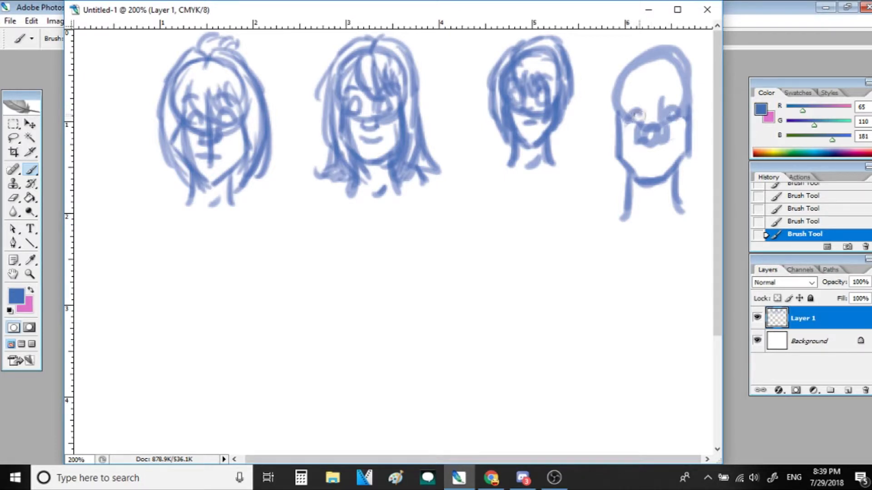
left_click_drag(640, 158, 673, 148)
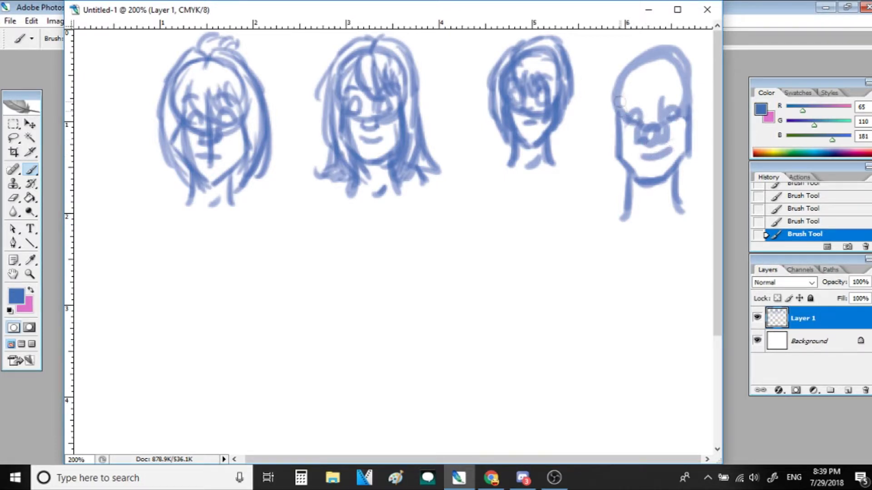
mouse_move(621, 101)
left_mouse_down()
mouse_move(678, 97)
mouse_move(693, 126)
mouse_move(610, 133)
left_mouse_up()
Paint short hair over the top and swept across the fourth head's forehead
mouse_move(641, 60)
left_mouse_down()
mouse_move(689, 84)
mouse_move(619, 88)
left_mouse_up()
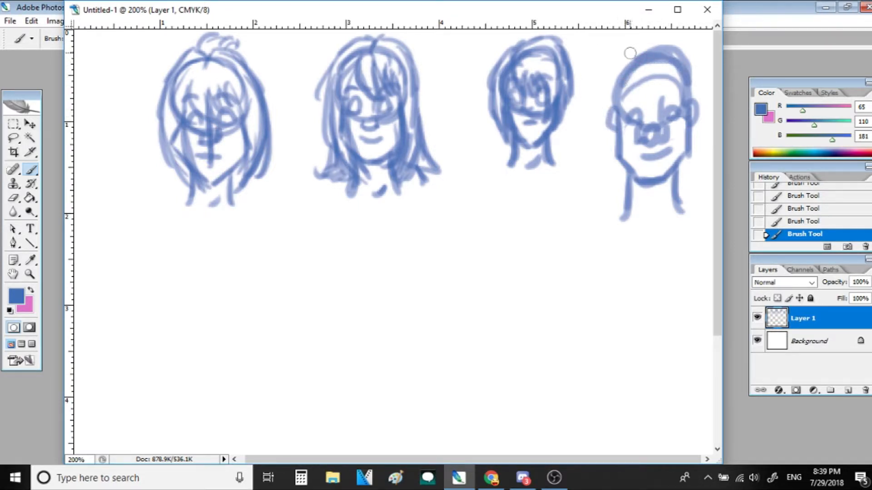
mouse_move(638, 43)
left_mouse_down()
mouse_move(684, 45)
mouse_move(694, 68)
left_mouse_up()
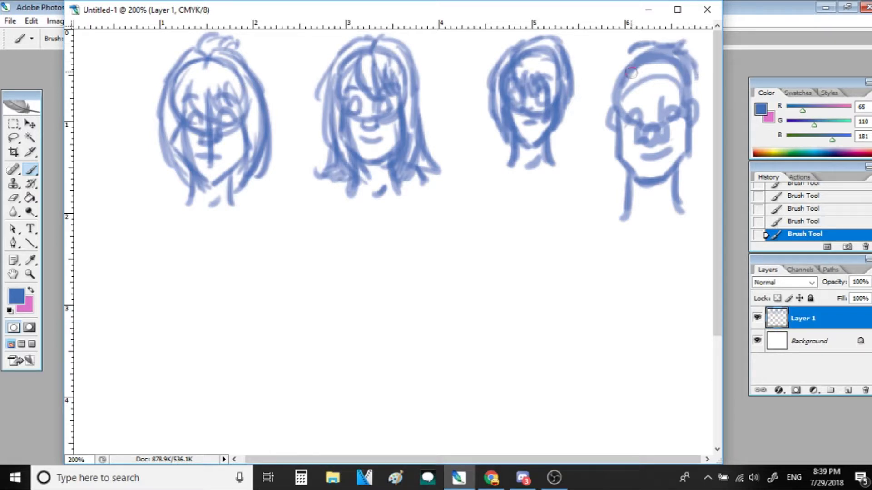
mouse_move(631, 73)
left_mouse_down()
mouse_move(668, 90)
mouse_move(691, 86)
left_mouse_up()
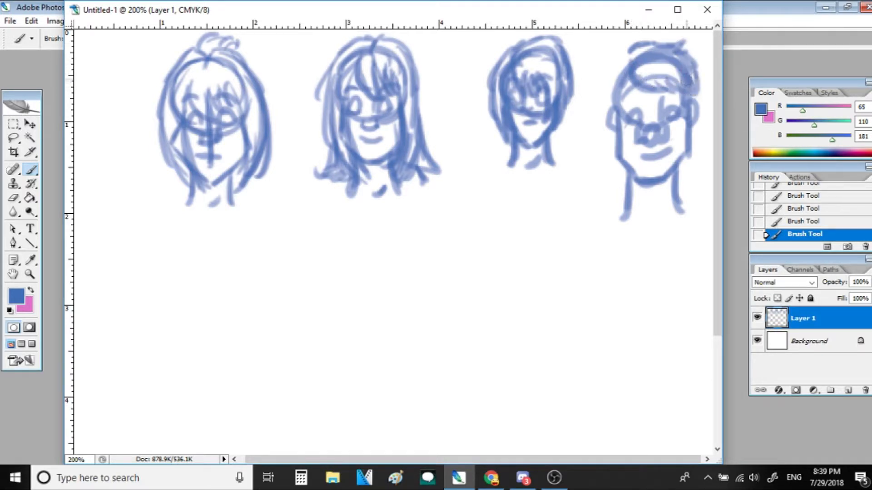
mouse_move(630, 45)
left_mouse_down()
mouse_move(604, 77)
mouse_move(606, 101)
left_mouse_up()
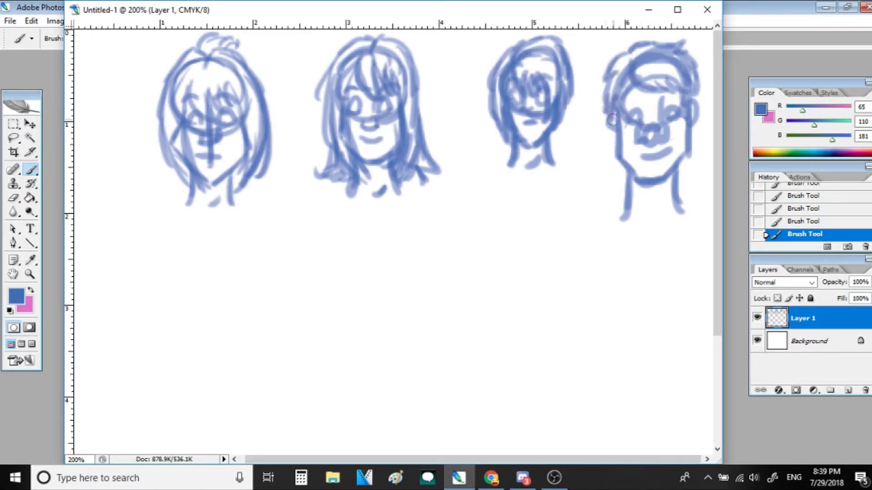
mouse_move(643, 78)
left_mouse_down()
mouse_move(678, 101)
mouse_move(679, 82)
mouse_move(694, 102)
left_mouse_up()
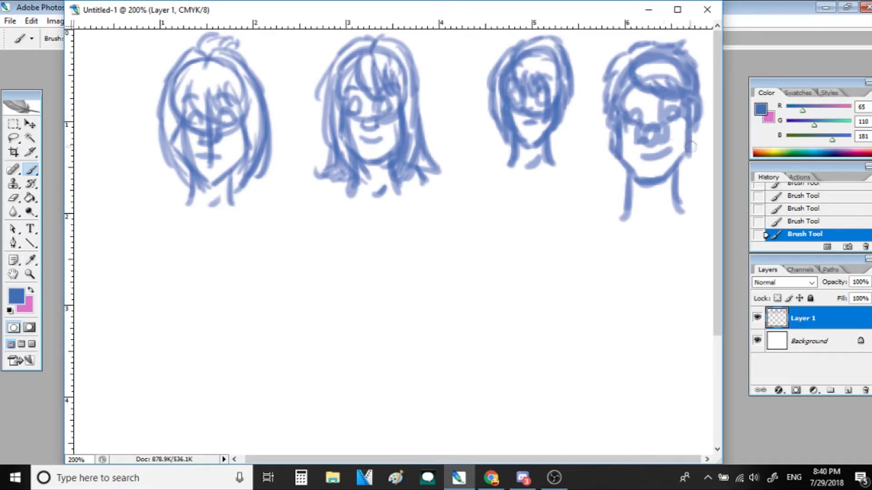
left_click_drag(689, 147, 694, 140)
scroll(723, 227, "down", 2)
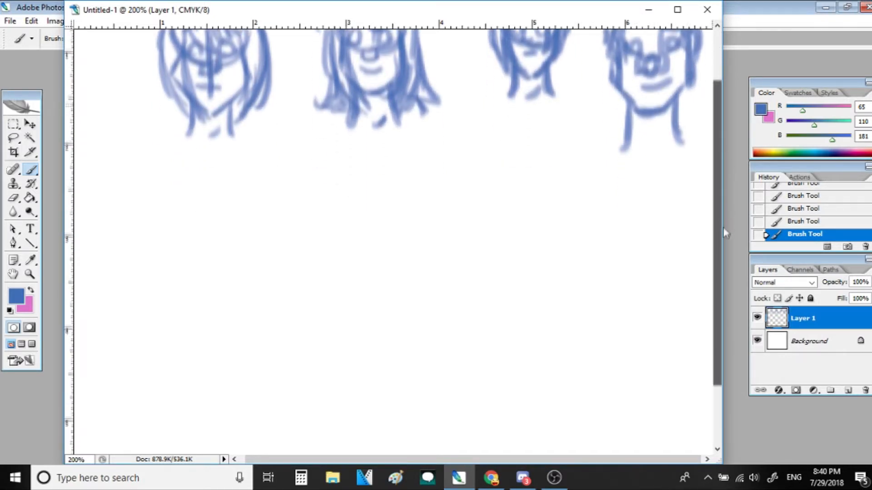
scroll(722, 226, "down", 2)
scroll(723, 227, "down", 1)
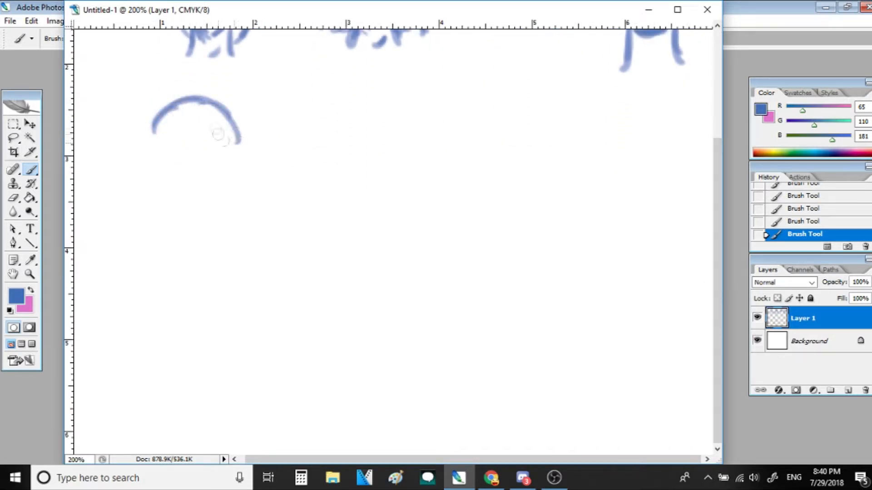
Brush a round skull below the first head with two eyes and a mouth
left_click_drag(174, 107, 238, 174)
mouse_move(160, 109)
left_mouse_down()
mouse_move(204, 175)
mouse_move(200, 208)
mouse_move(207, 212)
left_mouse_up()
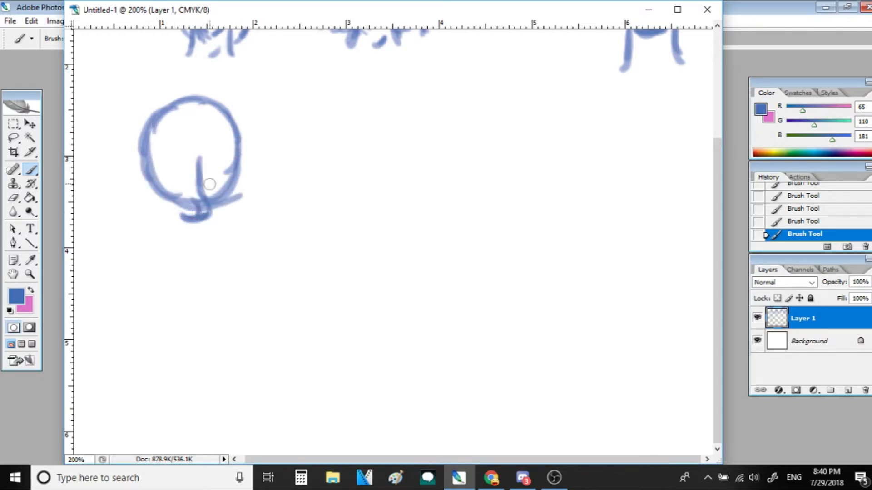
left_click_drag(208, 177, 228, 181)
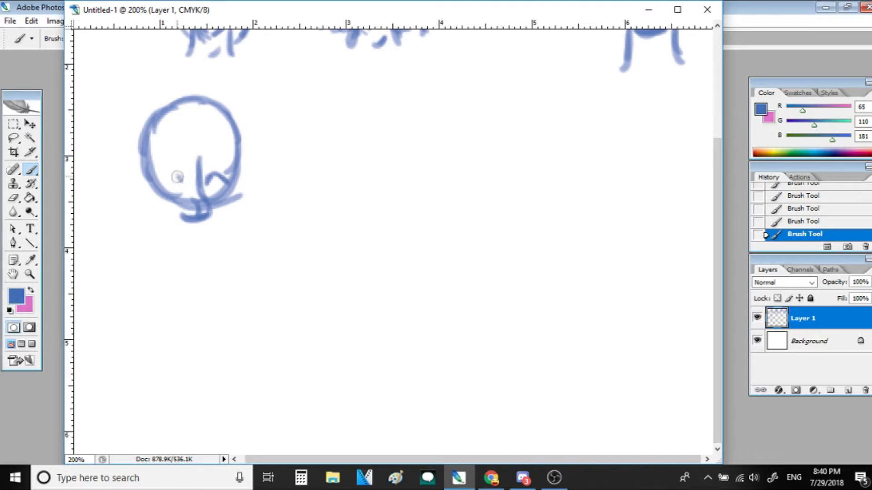
left_click_drag(162, 194, 183, 187)
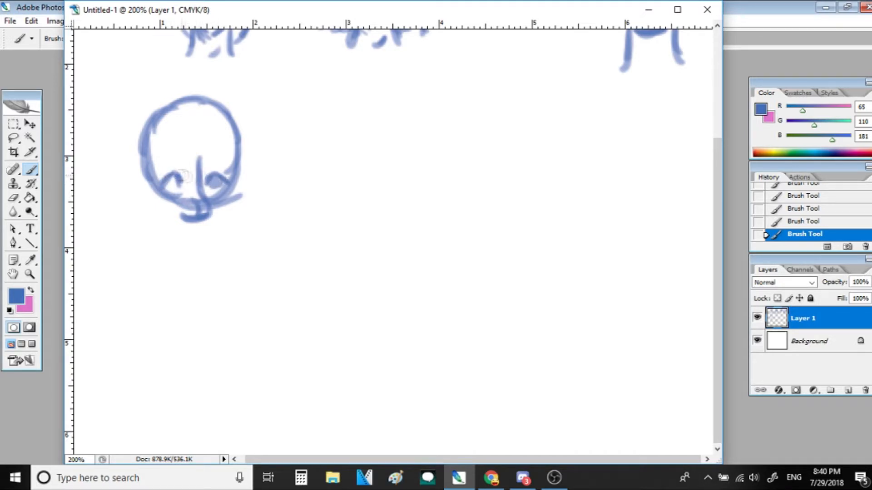
left_click_drag(178, 235, 222, 233)
Draw the square jaw lines on both sides and extend them into the neck
mouse_move(233, 184)
left_mouse_down()
mouse_move(237, 246)
mouse_move(218, 268)
left_mouse_up()
mouse_move(148, 181)
left_mouse_down()
mouse_move(151, 214)
mouse_move(180, 267)
mouse_move(225, 267)
left_mouse_up()
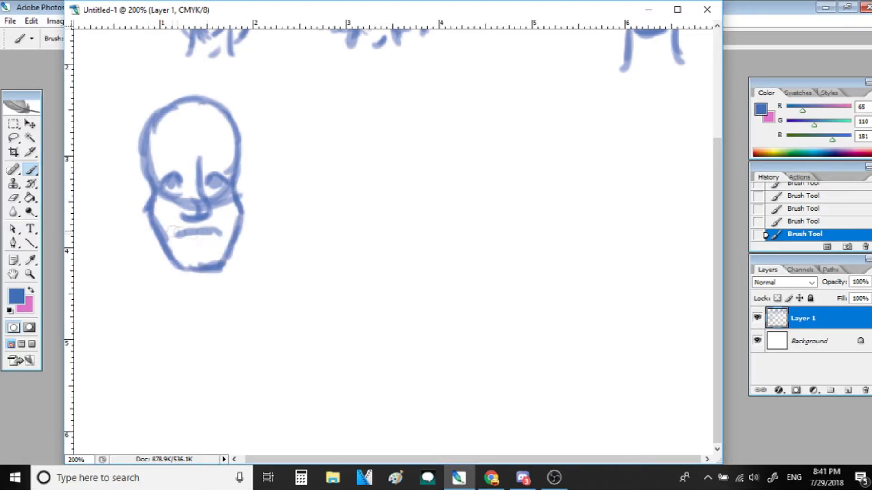
left_click_drag(229, 210, 252, 267)
left_click_drag(160, 221, 148, 272)
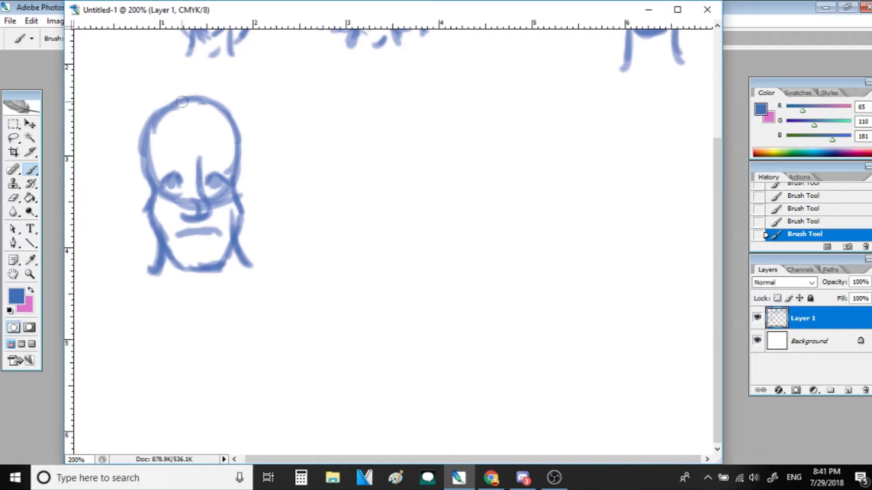
Add a swoop of shaggy hair with a fringe and long strands down both sides
mouse_move(209, 151)
left_mouse_down()
mouse_move(229, 107)
mouse_move(265, 140)
mouse_move(279, 196)
left_mouse_up()
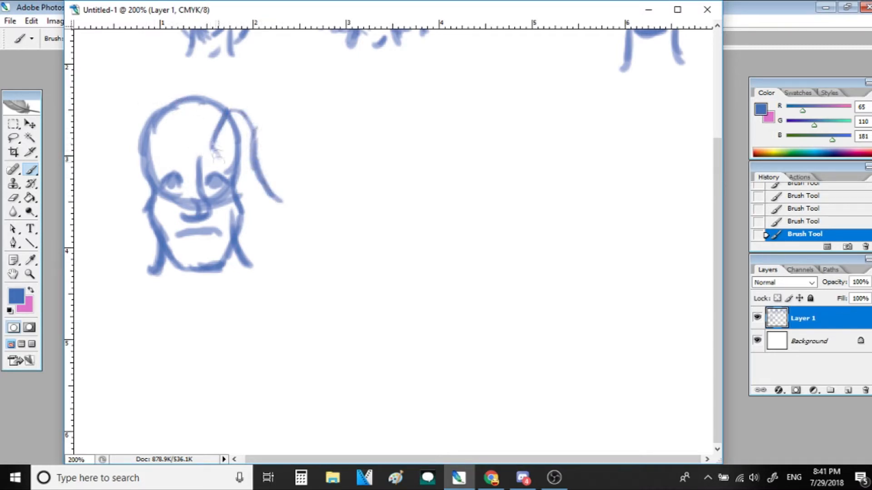
mouse_move(217, 155)
left_mouse_down()
mouse_move(230, 202)
mouse_move(252, 123)
mouse_move(262, 202)
mouse_move(243, 208)
mouse_move(226, 180)
mouse_move(256, 231)
left_mouse_up()
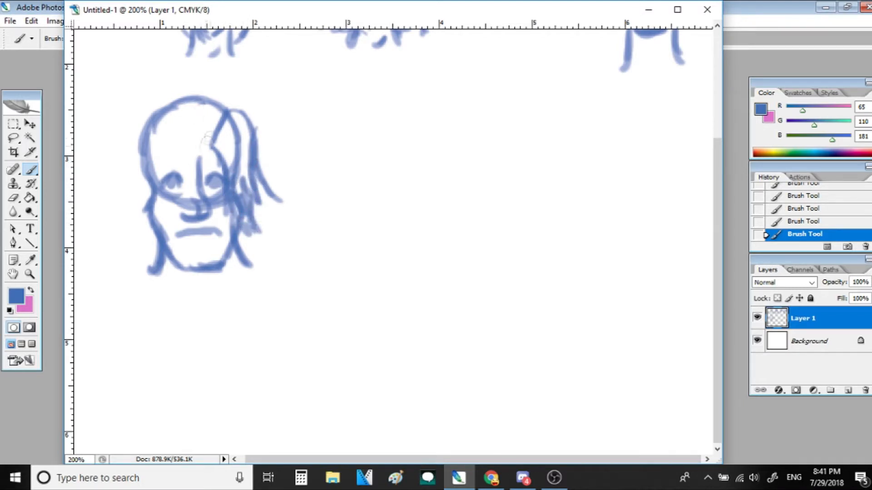
mouse_move(208, 136)
left_mouse_down()
mouse_move(180, 192)
mouse_move(176, 152)
mouse_move(164, 208)
left_mouse_up()
mouse_move(184, 111)
left_mouse_down()
mouse_move(143, 156)
mouse_move(140, 184)
left_mouse_up()
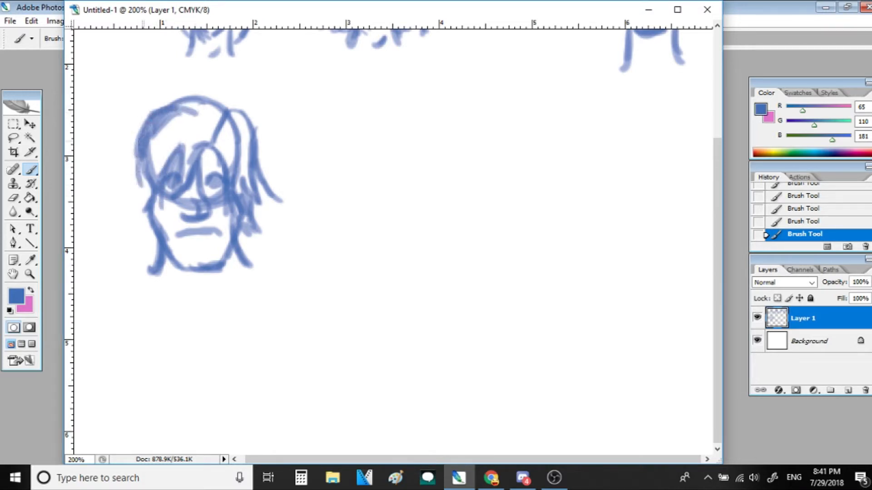
left_click_drag(156, 147, 149, 203)
left_click_drag(170, 166, 156, 217)
mouse_move(231, 115)
left_mouse_down()
mouse_move(150, 101)
mouse_move(111, 175)
mouse_move(129, 222)
left_mouse_up()
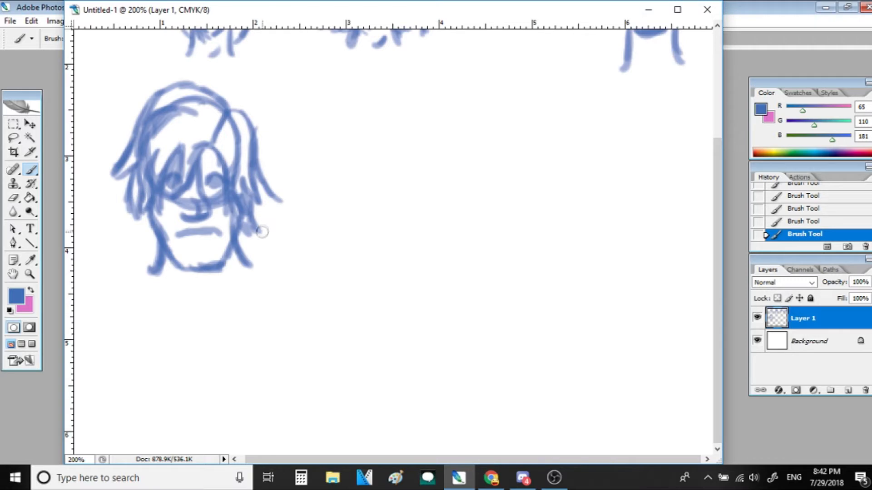
left_click_drag(256, 203, 247, 269)
mouse_move(142, 210)
left_mouse_down()
mouse_move(140, 264)
mouse_move(140, 228)
left_mouse_up()
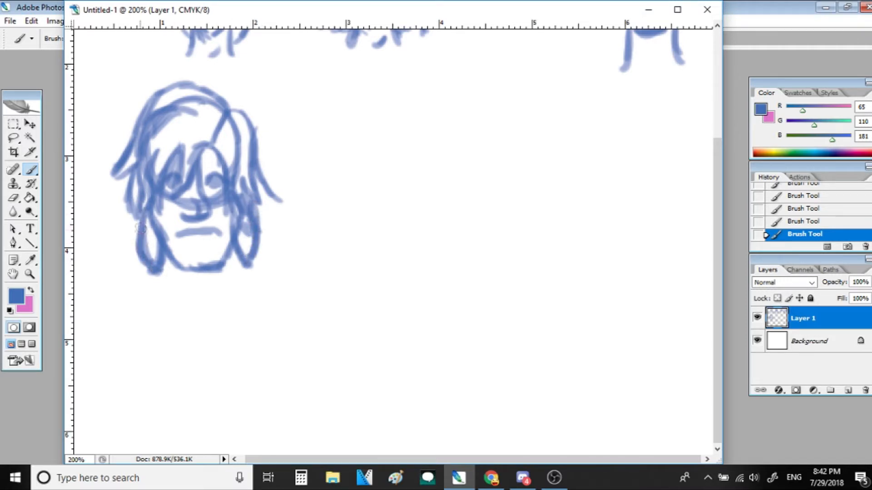
Sketch the middle lower head's circle, pointed chin, nose, mouth and eyebrows
left_click_drag(379, 121, 455, 143)
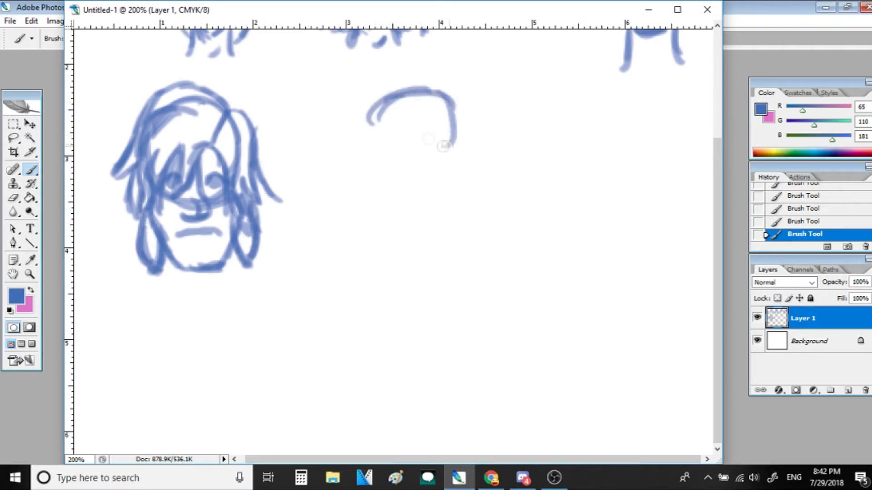
mouse_move(394, 90)
left_mouse_down()
mouse_move(385, 178)
mouse_move(456, 102)
mouse_move(412, 157)
mouse_move(426, 193)
mouse_move(419, 205)
left_mouse_up()
mouse_move(455, 168)
left_mouse_down()
mouse_move(464, 194)
mouse_move(420, 243)
left_mouse_up()
mouse_move(376, 162)
left_mouse_down()
mouse_move(373, 208)
mouse_move(421, 243)
mouse_move(436, 217)
left_mouse_up()
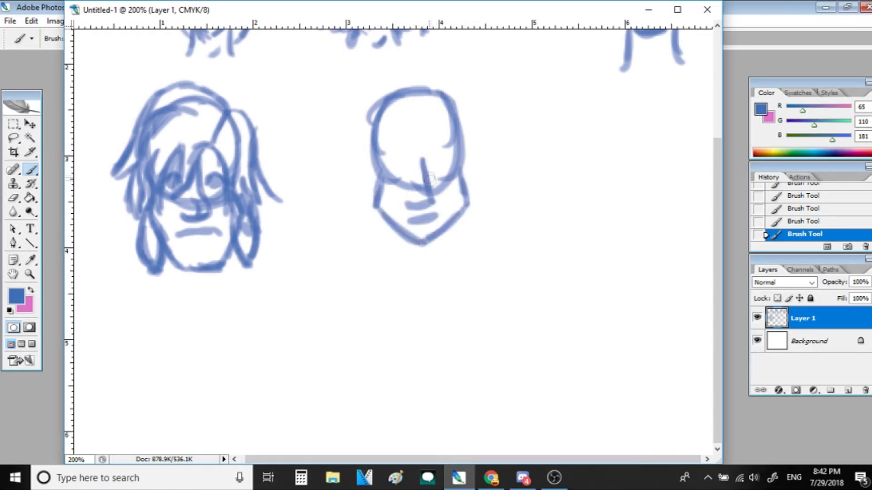
mouse_move(424, 184)
left_mouse_down()
mouse_move(452, 164)
mouse_move(433, 185)
mouse_move(392, 171)
left_mouse_up()
mouse_move(426, 146)
left_mouse_down()
mouse_move(453, 141)
mouse_move(382, 149)
left_mouse_up()
Paint shoulder-length hair down the left and right sides of the face
mouse_move(368, 100)
left_mouse_down()
mouse_move(351, 207)
mouse_move(373, 244)
left_mouse_up()
mouse_move(388, 126)
left_mouse_down()
mouse_move(385, 225)
mouse_move(409, 252)
mouse_move(371, 252)
left_mouse_up()
mouse_move(442, 108)
left_mouse_down()
mouse_move(458, 205)
mouse_move(450, 245)
left_mouse_up()
mouse_move(464, 93)
left_mouse_down()
mouse_move(485, 218)
mouse_move(456, 244)
mouse_move(450, 268)
left_mouse_up()
mouse_move(395, 228)
left_mouse_down()
mouse_move(388, 271)
mouse_move(423, 265)
left_mouse_up()
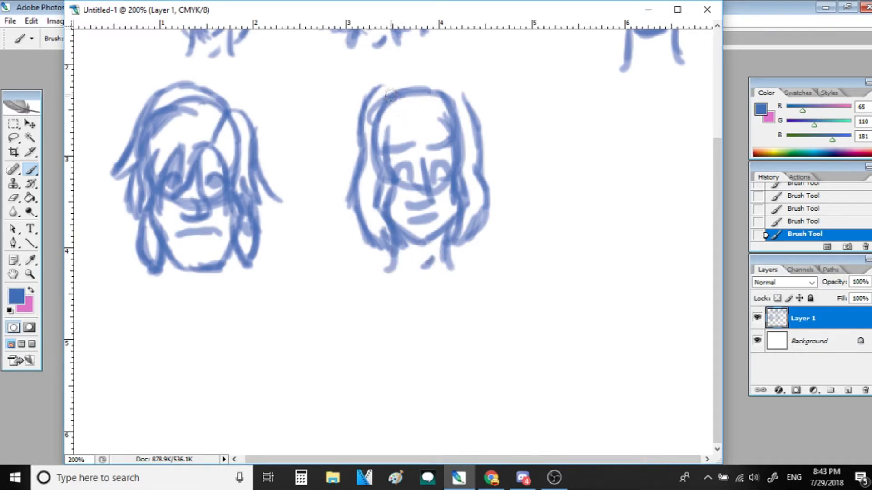
Paint bangs across the forehead and outline the hair over the top
left_click_drag(390, 95, 430, 150)
left_click_drag(402, 109, 446, 153)
left_click_drag(424, 101, 458, 136)
left_click_drag(388, 109, 396, 166)
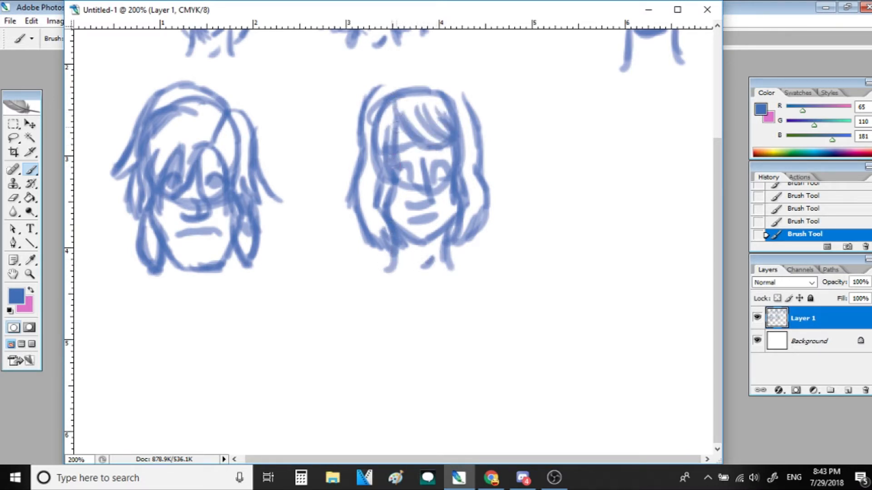
mouse_move(390, 89)
left_mouse_down()
mouse_move(425, 68)
mouse_move(470, 102)
mouse_move(479, 181)
left_mouse_up()
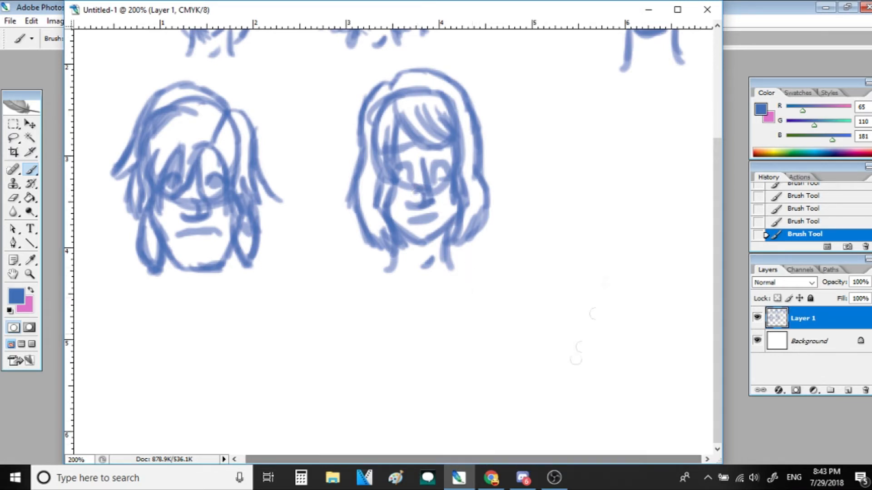
Brush the right lower head's circle and jaw, then erase the jaw and neck strokes
mouse_move(581, 131)
left_mouse_down()
mouse_move(673, 147)
mouse_move(675, 160)
left_mouse_up()
mouse_move(599, 102)
left_mouse_down()
mouse_move(577, 160)
mouse_move(597, 197)
mouse_move(656, 167)
mouse_move(637, 194)
left_mouse_up()
mouse_move(589, 179)
left_mouse_down()
mouse_move(580, 228)
mouse_move(630, 276)
left_mouse_up()
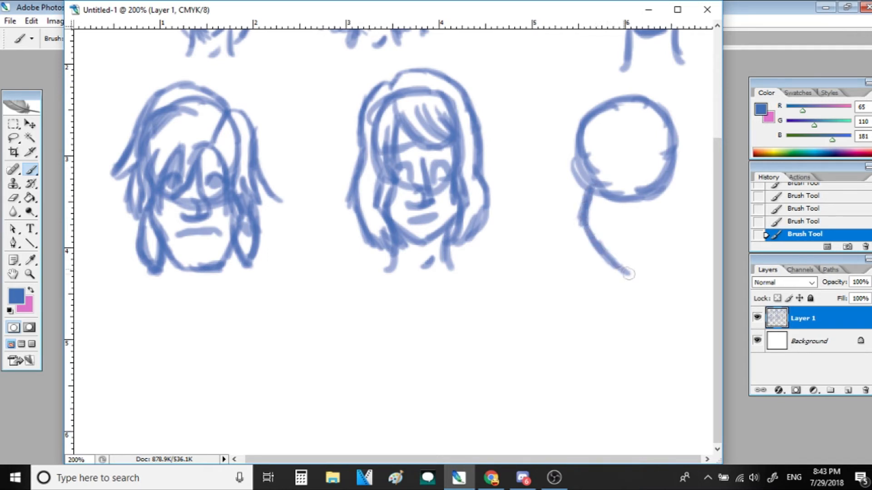
mouse_move(671, 169)
left_mouse_down()
mouse_move(683, 193)
mouse_move(671, 229)
mouse_move(636, 267)
mouse_move(616, 273)
left_mouse_up()
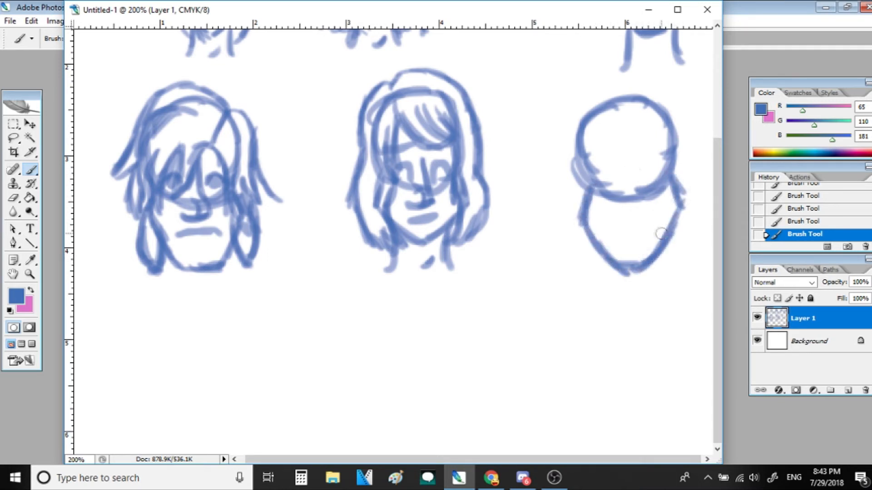
left_click_drag(665, 221, 688, 274)
left_click_drag(598, 238, 583, 285)
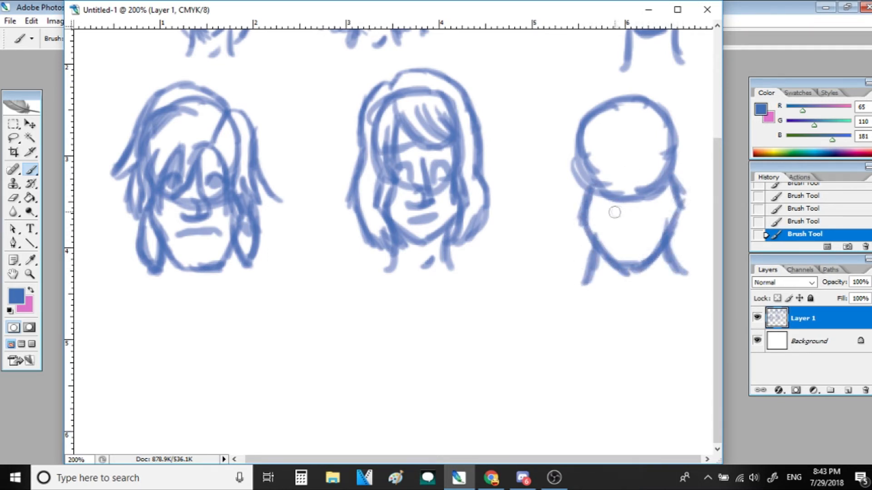
key("e")
mouse_move(603, 234)
left_mouse_down()
mouse_move(594, 252)
mouse_move(695, 253)
mouse_move(691, 165)
mouse_move(594, 221)
left_mouse_up()
Thicken the circle and redraw a curved neck with shoulder strokes below it
key("b")
left_click_drag(583, 153, 610, 198)
left_click_drag(674, 178, 647, 242)
mouse_move(575, 178)
left_mouse_down()
mouse_move(582, 202)
mouse_move(630, 244)
mouse_move(650, 248)
left_mouse_up()
left_click_drag(669, 211, 678, 259)
left_click_drag(606, 231, 602, 264)
left_click_drag(658, 253, 638, 266)
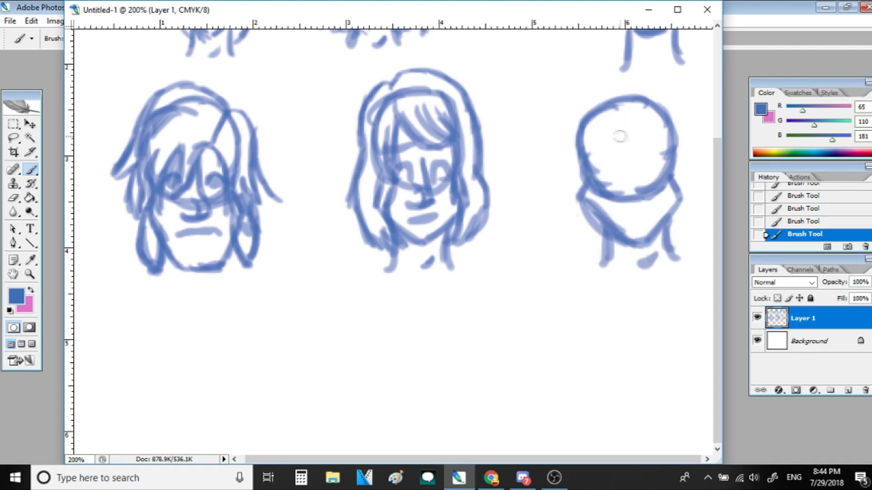
Add a bun on top, ears on both sides, a nose line and two arched eyes
mouse_move(615, 127)
left_mouse_down()
mouse_move(643, 125)
mouse_move(603, 133)
mouse_move(603, 103)
mouse_move(626, 120)
mouse_move(616, 88)
mouse_move(640, 113)
left_mouse_up()
left_click_drag(616, 84, 637, 92)
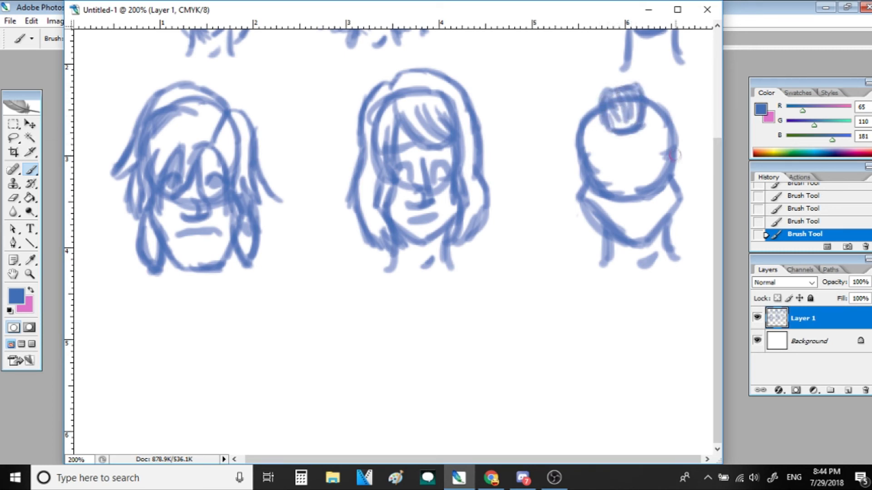
left_click_drag(671, 148, 666, 175)
left_click_drag(587, 151, 575, 186)
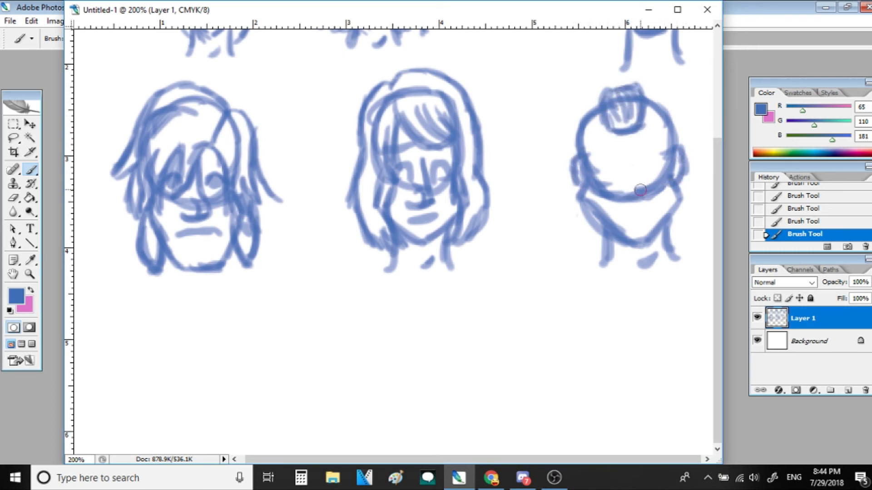
mouse_move(636, 151)
left_mouse_down()
mouse_move(634, 178)
mouse_move(666, 169)
left_mouse_up()
left_click_drag(597, 175, 620, 176)
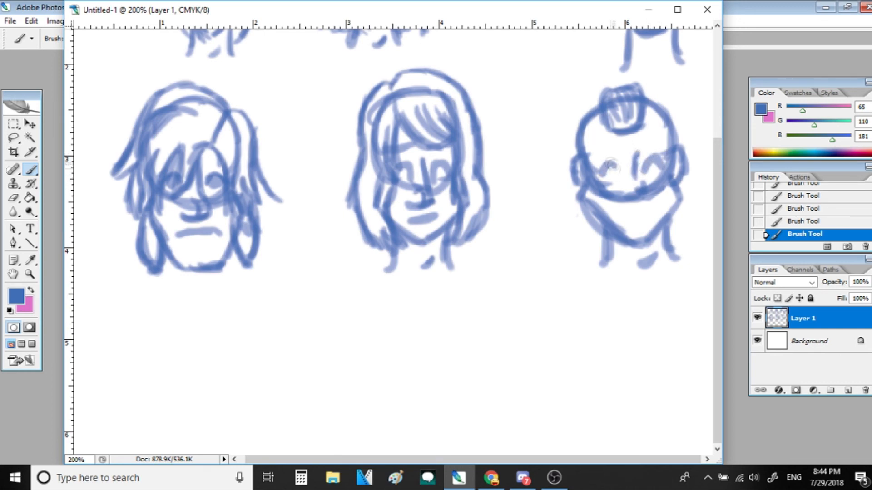